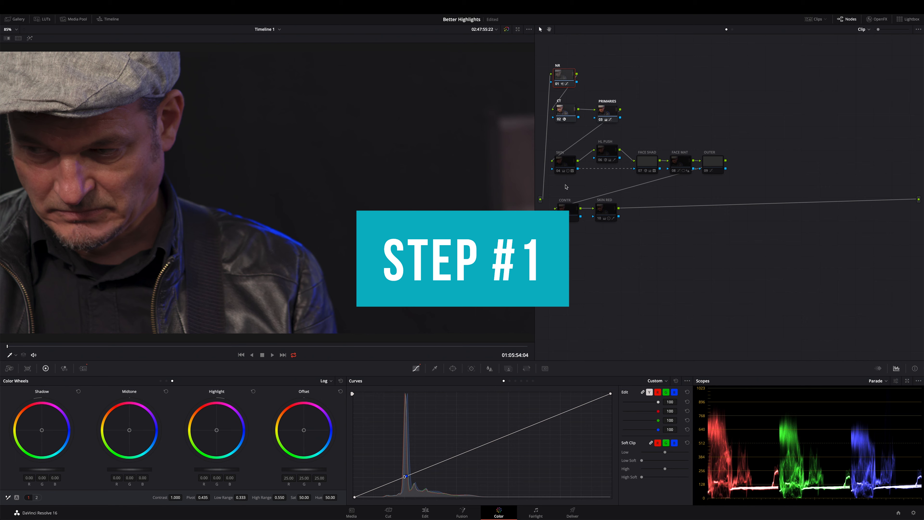
Enable the SKIN node and preview the area isolated by its HSL qualifier with the highlight view, leaving the highlight off.
click(564, 169)
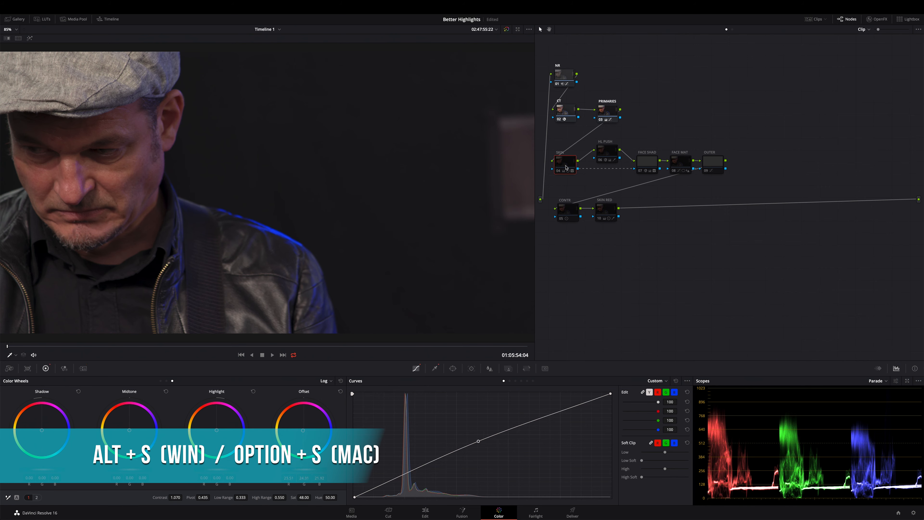
key(ctrl+d)
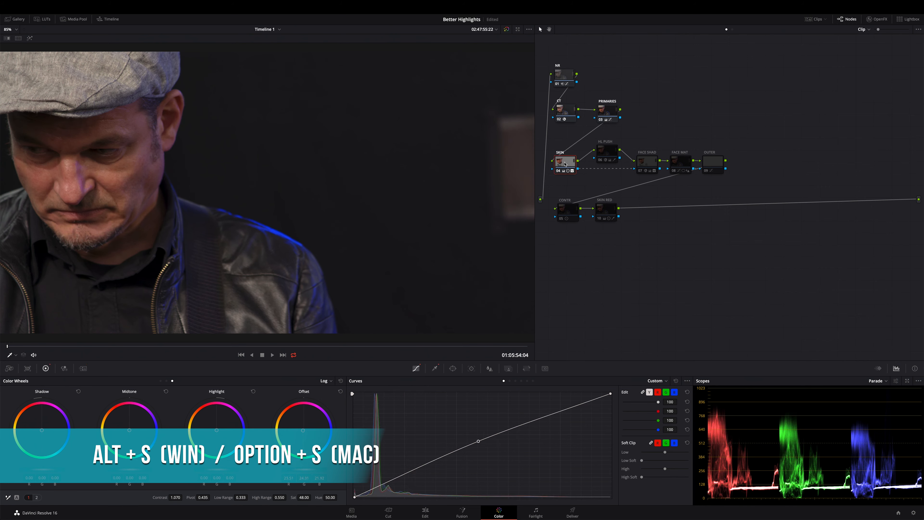
click(434, 369)
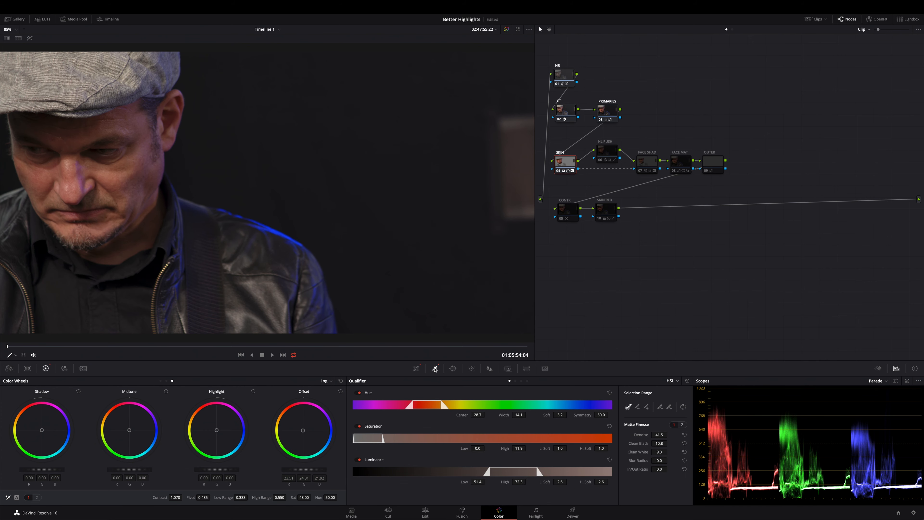
key(shift+h)
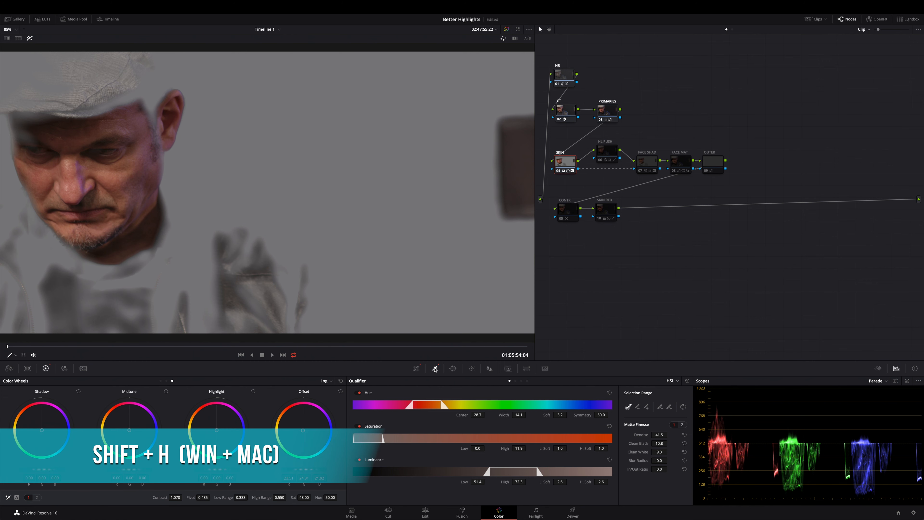
key(shift+h)
Switch the scopes from Parade to Vectorscope and turn on its 2x zoom.
click(886, 381)
click(886, 399)
click(896, 381)
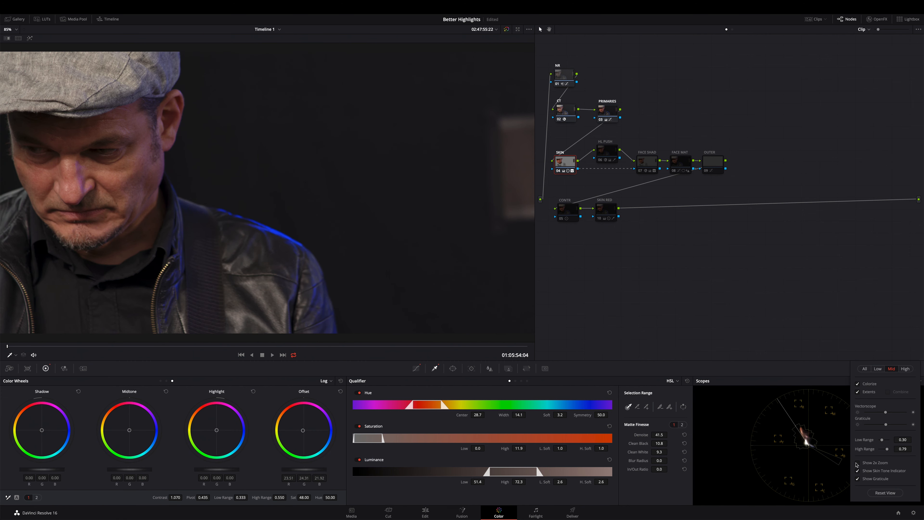
click(857, 463)
Examine the SKIN node's isolated skin tones on the vectorscope, its custom curve, and the image with the node off and on.
key(shift+h)
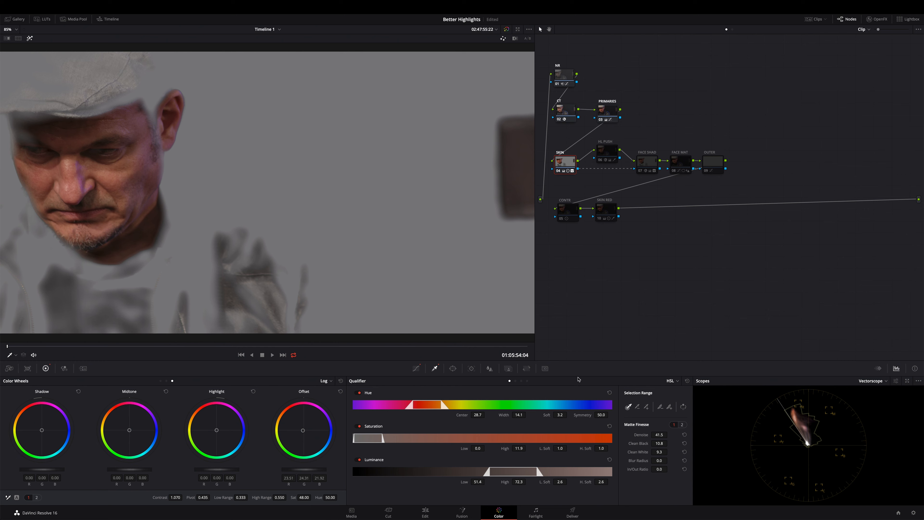
key(shift+h)
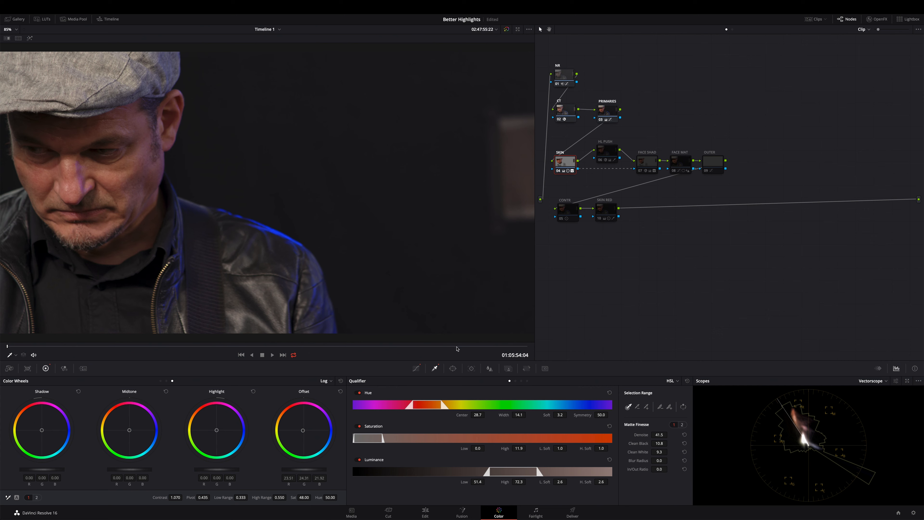
click(416, 368)
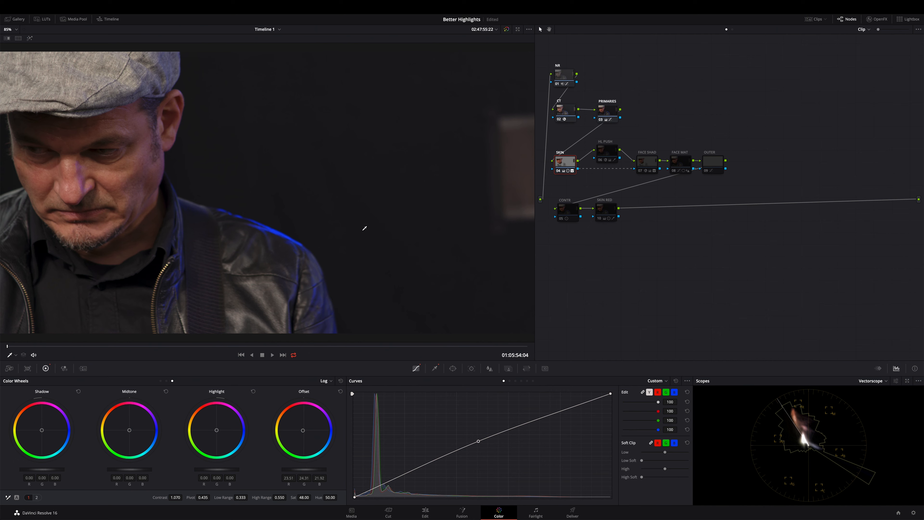
key(super+d)
key(super+d)
Enable the HL PUSH node and review its luminance qualifier, highlighted selection and Primaries Wheels settings.
click(613, 152)
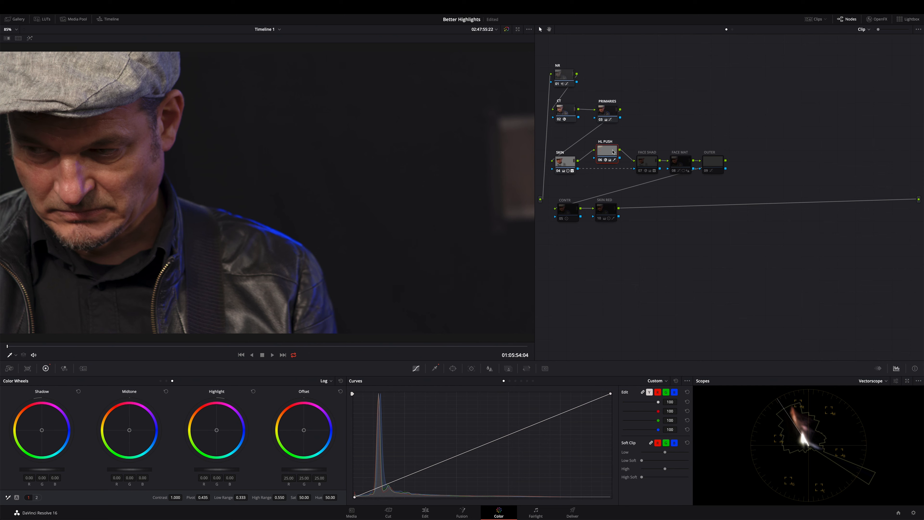
click(435, 368)
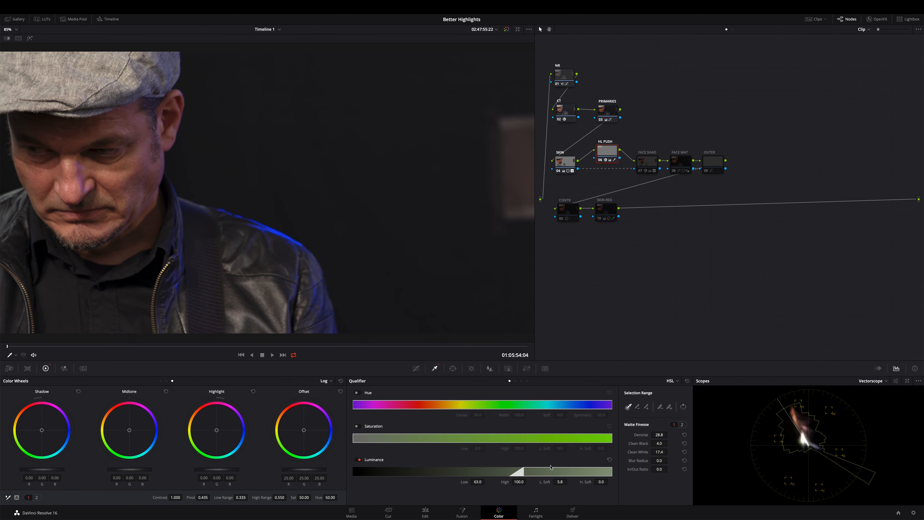
key(shift+h)
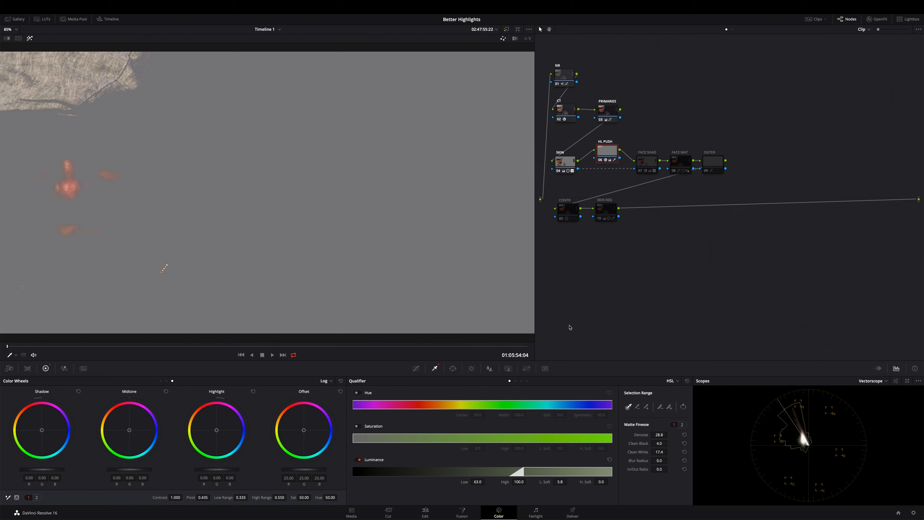
key(shift+h)
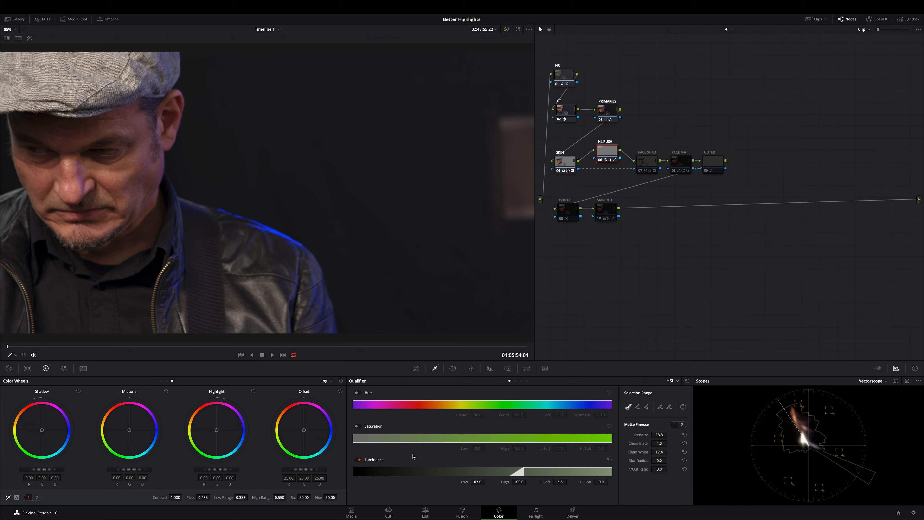
click(331, 382)
click(342, 391)
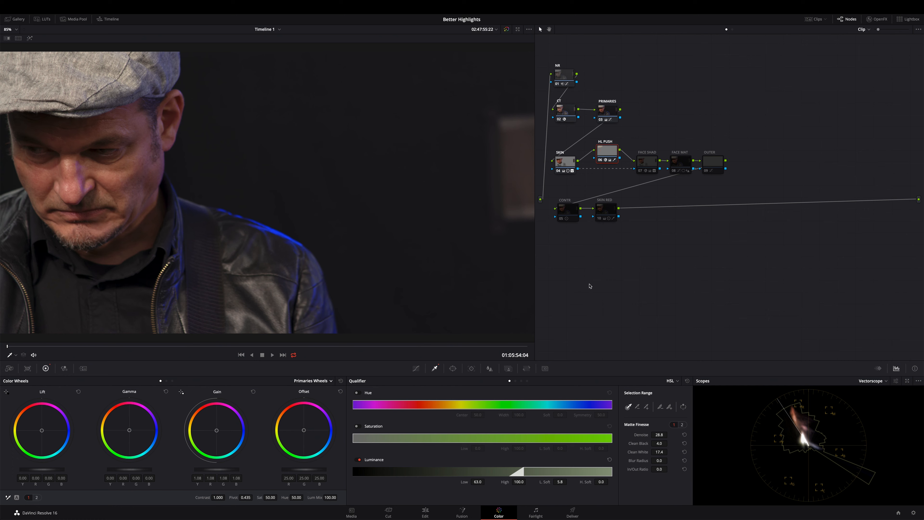
Enable the FACE SHAD node and preview its luminance-qualified area with the highlight view.
click(652, 162)
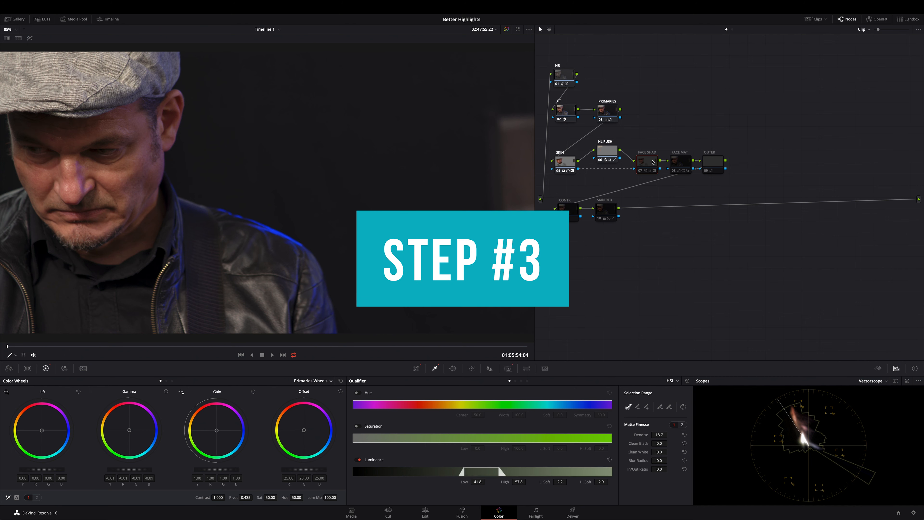
key(ctrl+d)
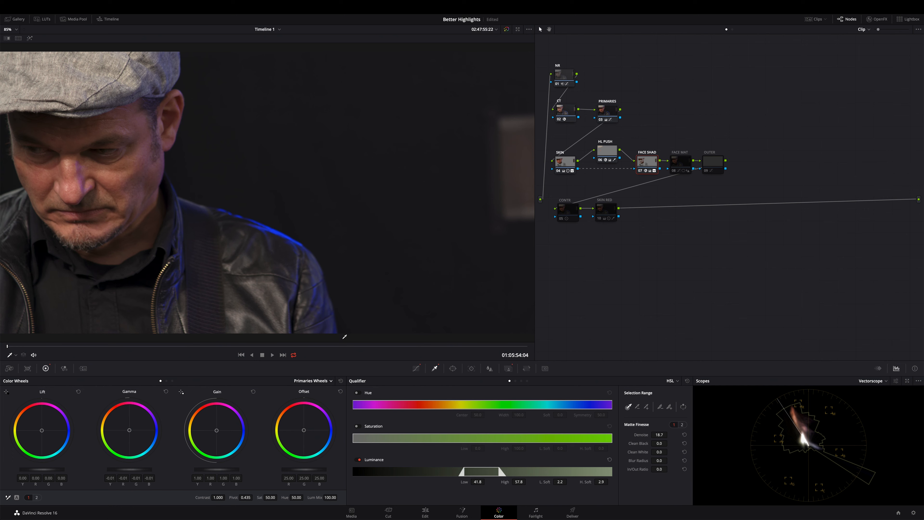
key(shift+h)
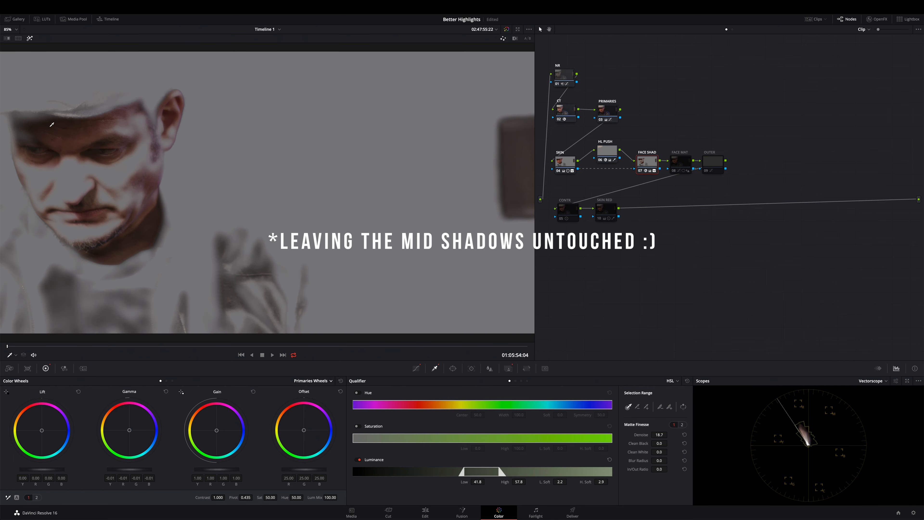
key(shift+h)
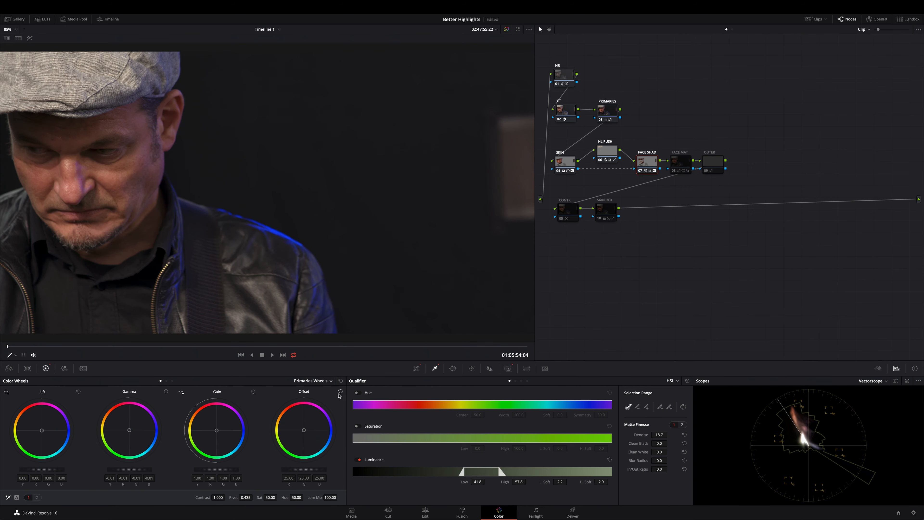
Inspect the FACE SHAD node's Color Generator colour without changing it, and examine its custom curve.
click(876, 19)
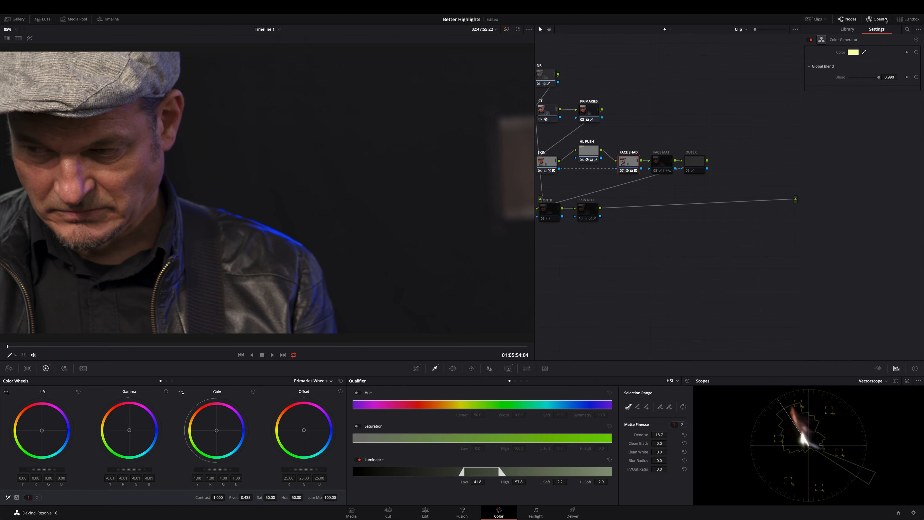
click(852, 53)
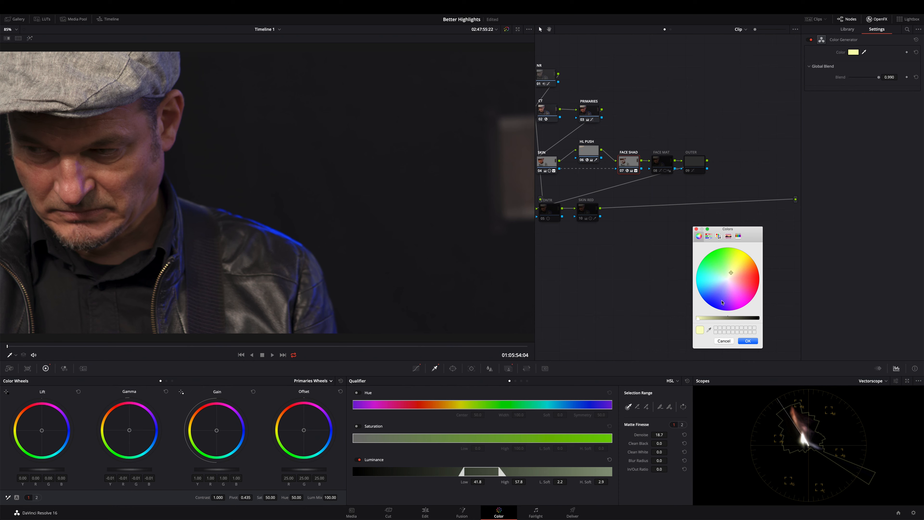
click(723, 340)
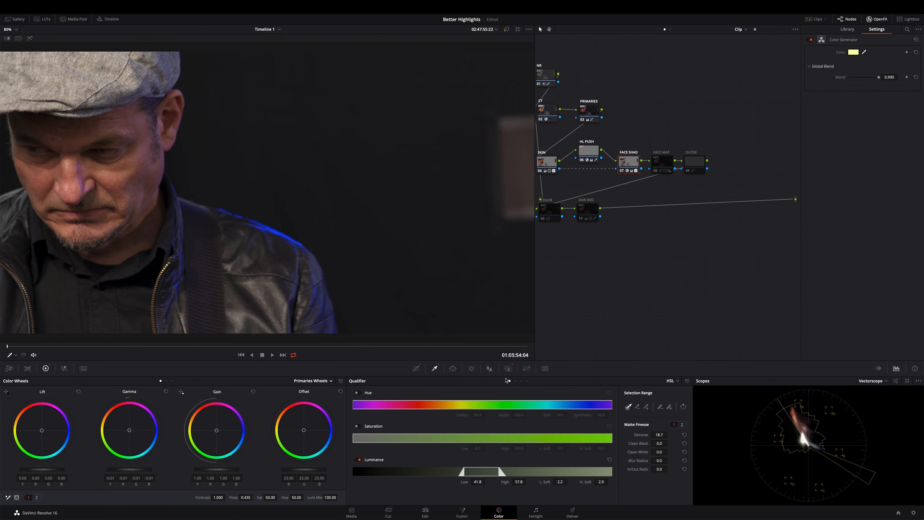
click(417, 369)
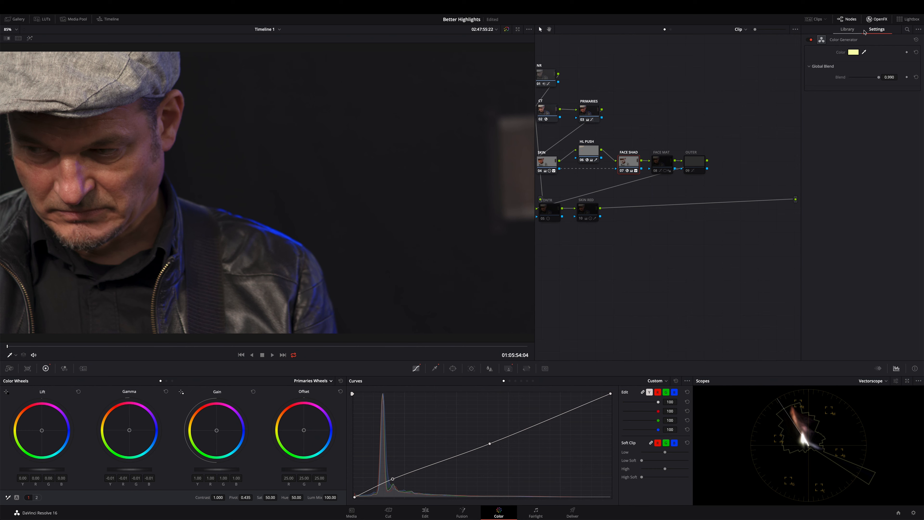
click(874, 19)
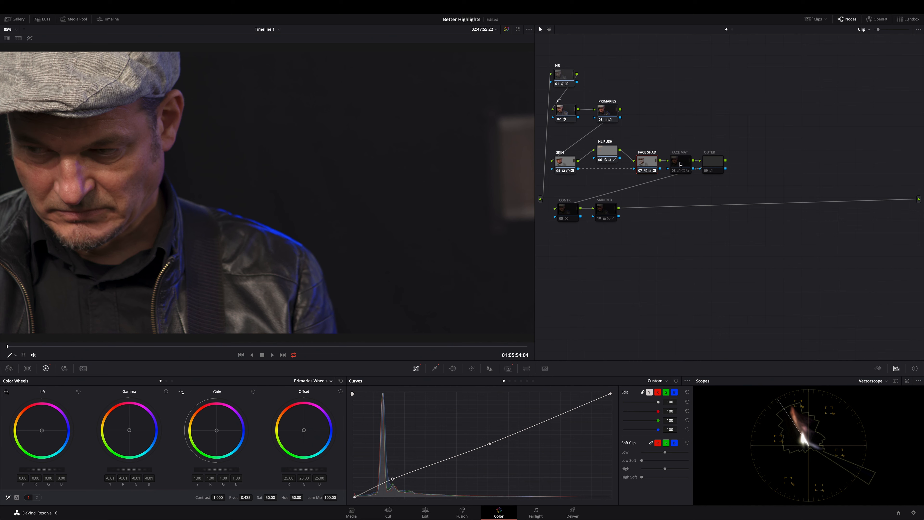
Select the enabled skin-adjustment nodes together and compare the image with them off and on.
drag(608, 134, 548, 190)
key(ctrl+d)
key(ctrl+d)
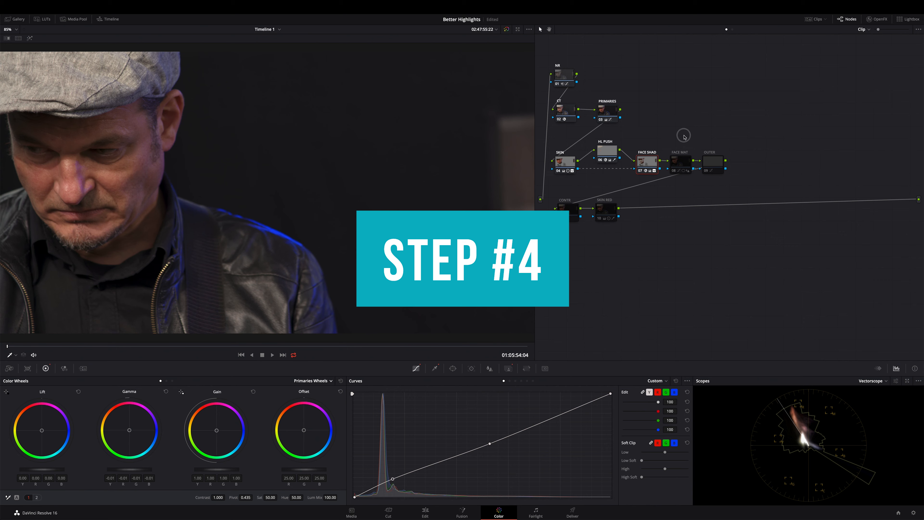
Enable the FACE MAT node and inspect its circular window around the face and its custom curve.
click(684, 166)
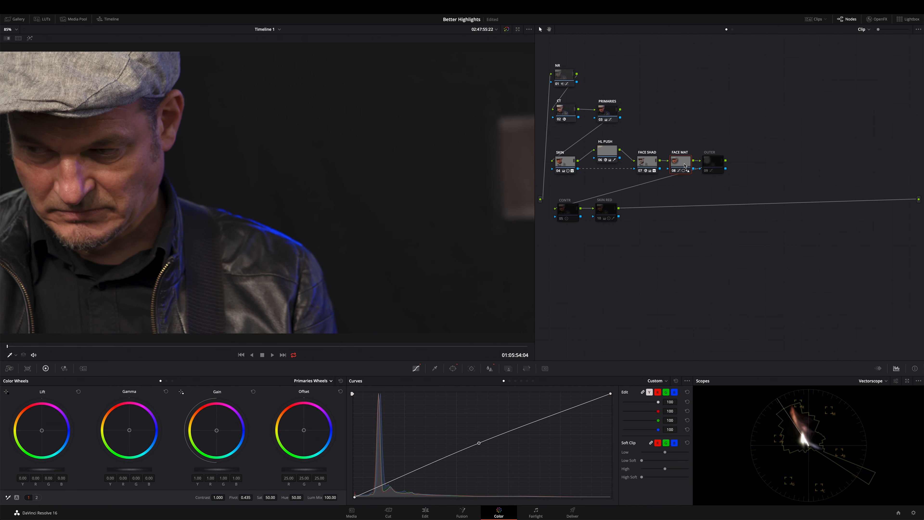
click(453, 368)
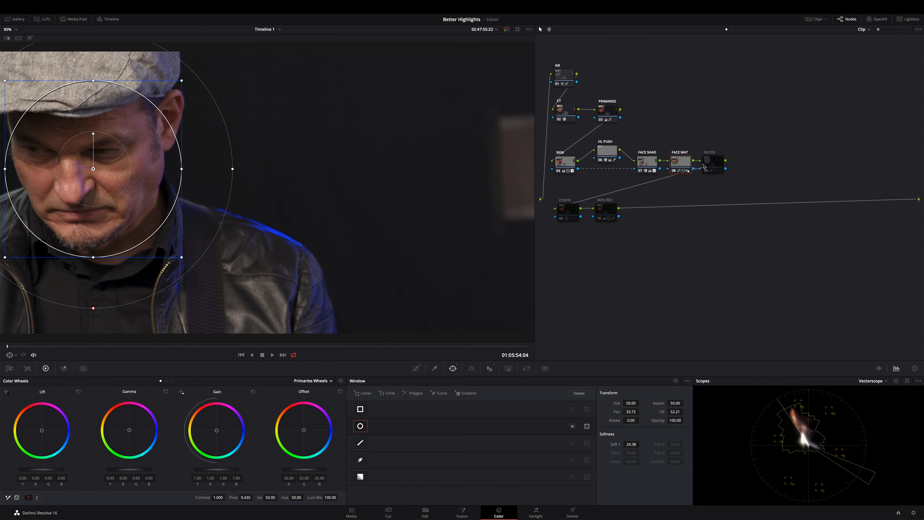
click(415, 368)
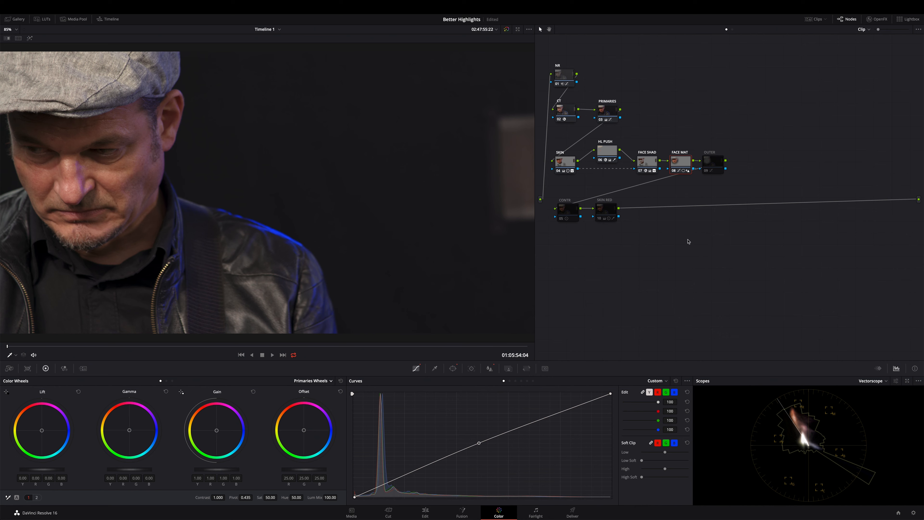
Compare the image with the FACE MAT node off and on, and inspect its Blur settings.
key(ctrl+d)
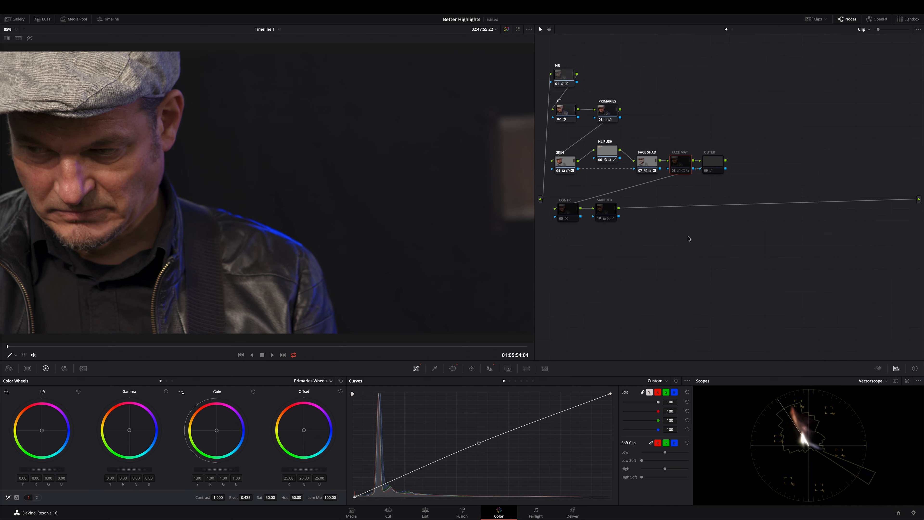
key(ctrl+d)
click(490, 368)
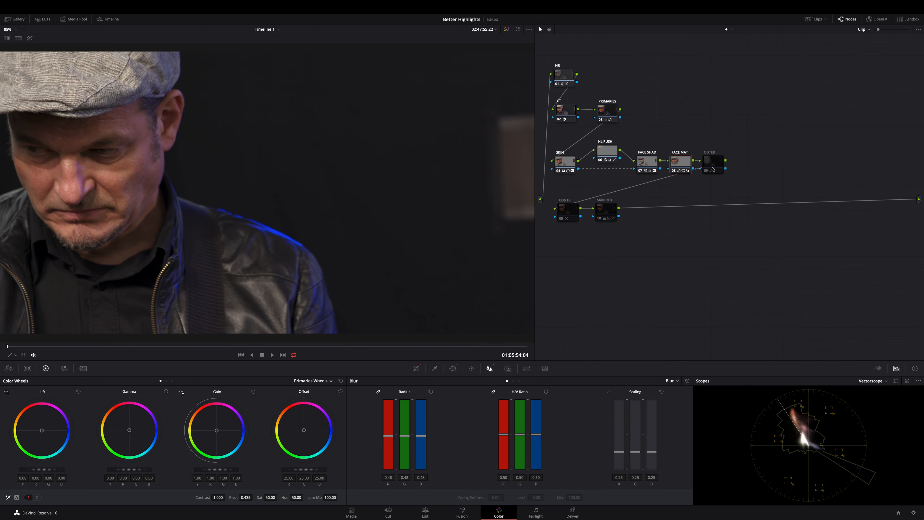
Enable the OUTER node and show its custom curve.
click(712, 169)
key(ctrl+d)
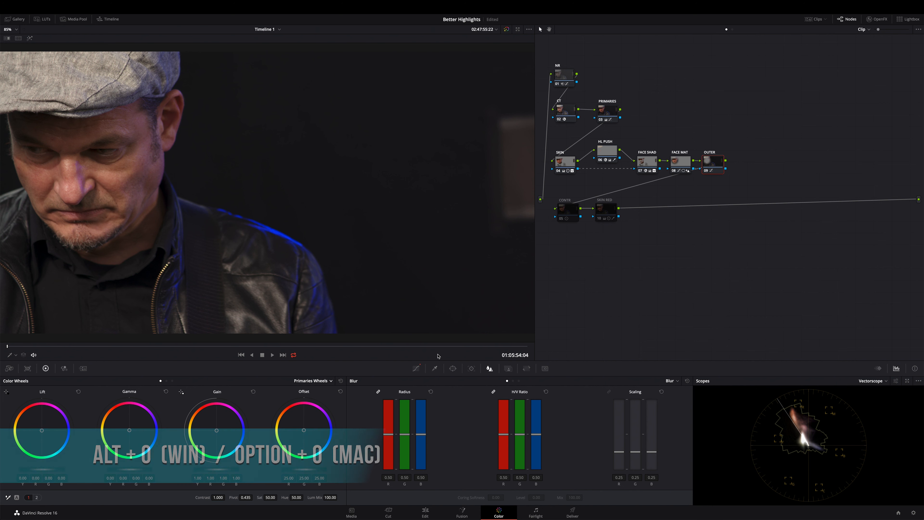
click(415, 368)
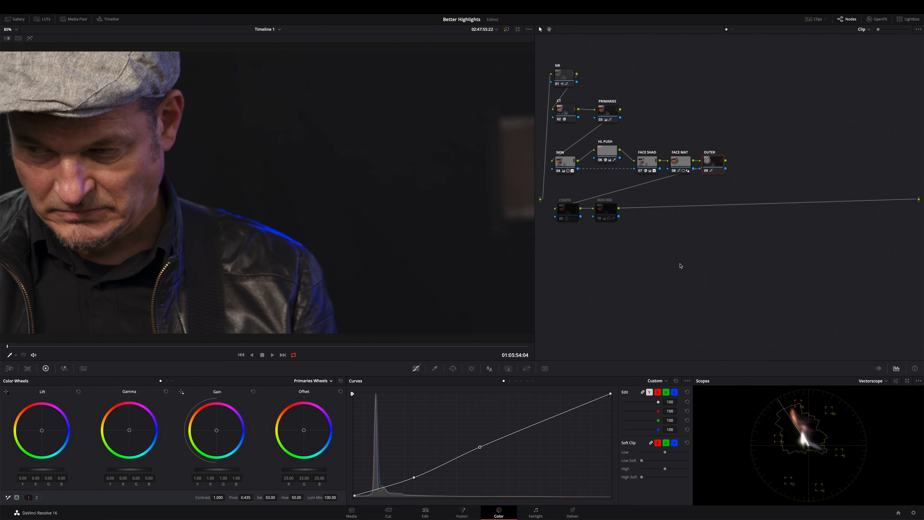
Switch the scopes to Parade and compare the signal with the OUTER node off and on.
click(886, 382)
click(872, 391)
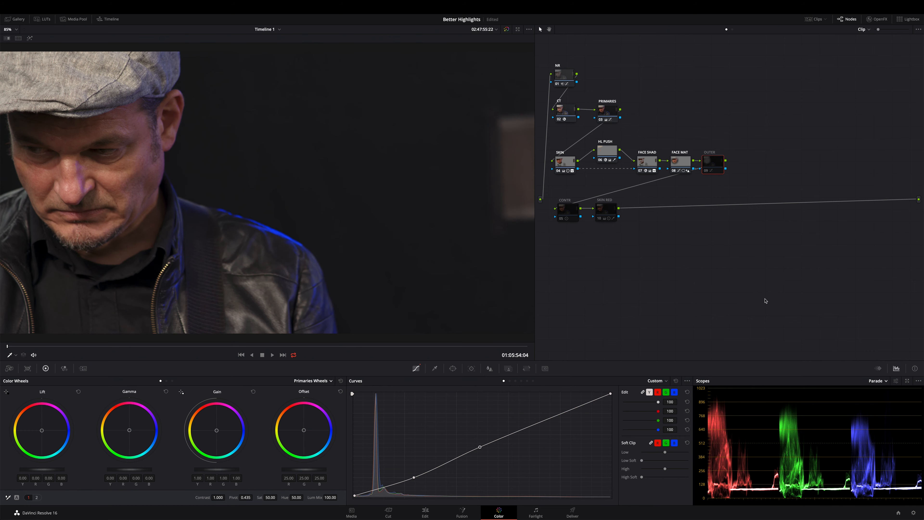
key(ctrl+d)
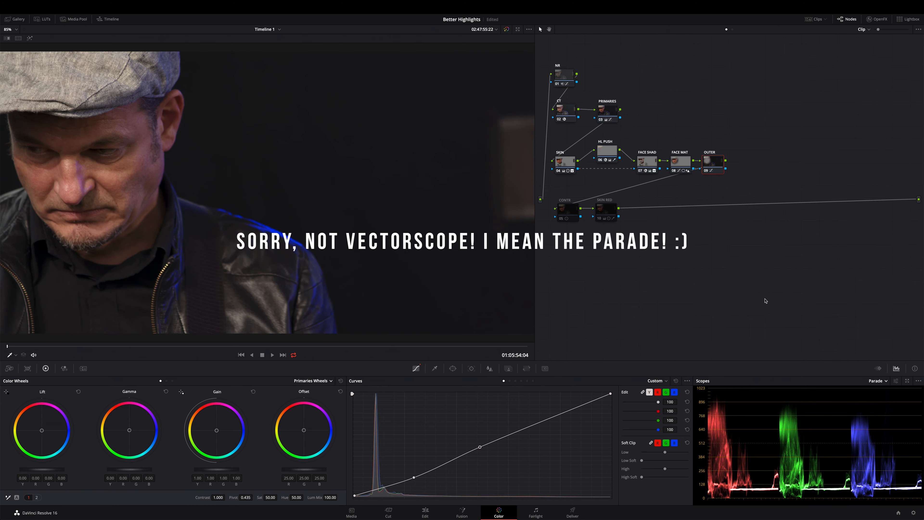
key(ctrl+d)
Select all nodes from SKIN through OUTER and compare the image with the whole group off and on.
key(ctrl+d)
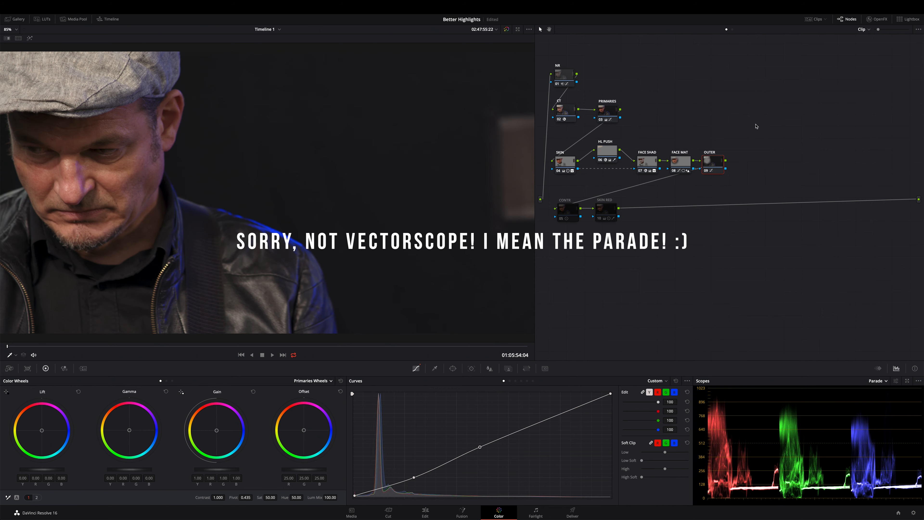
drag(753, 127, 539, 172)
key(ctrl+d)
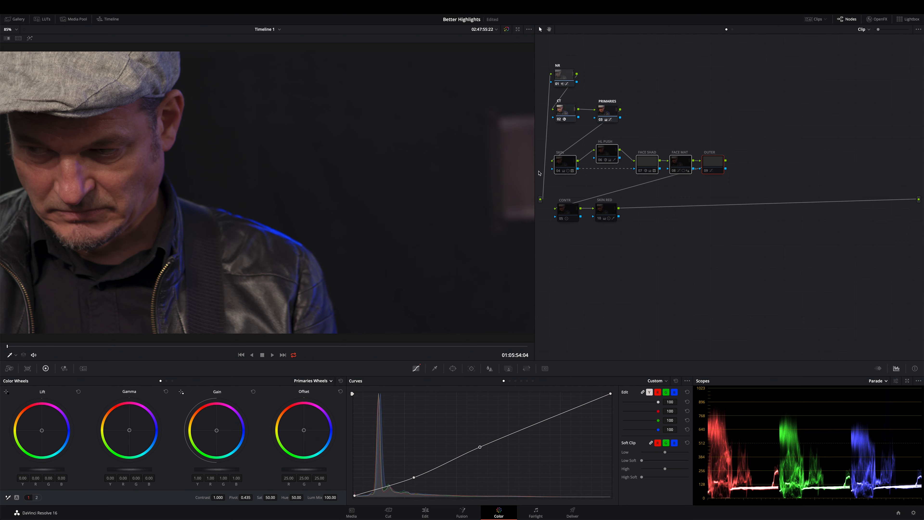
key(ctrl+d)
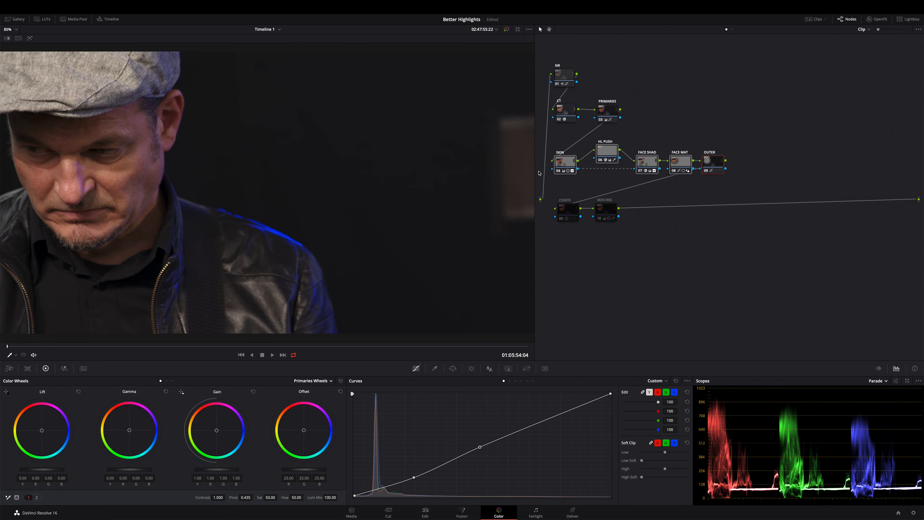
Toggle the selected SKIN through OUTER nodes off and on several times to compare the graded image, then clear the selection.
key(ctrl+d)
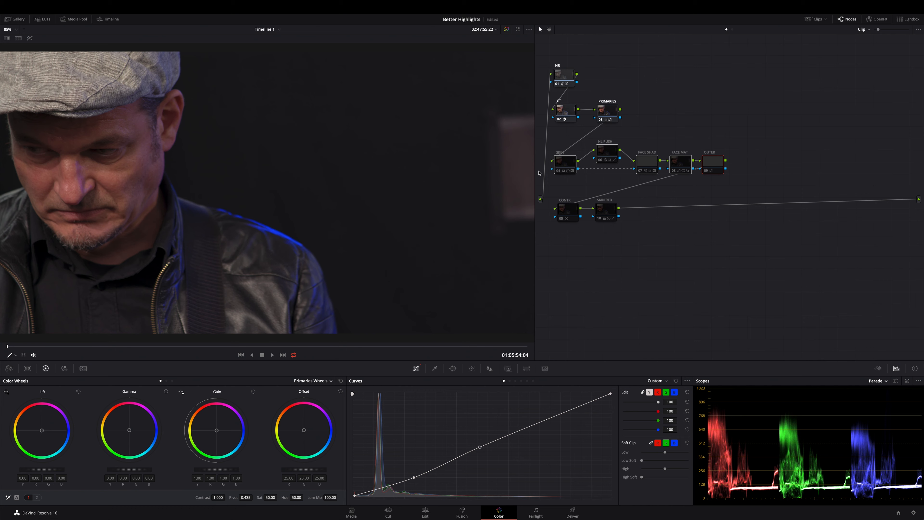
key(ctrl+d)
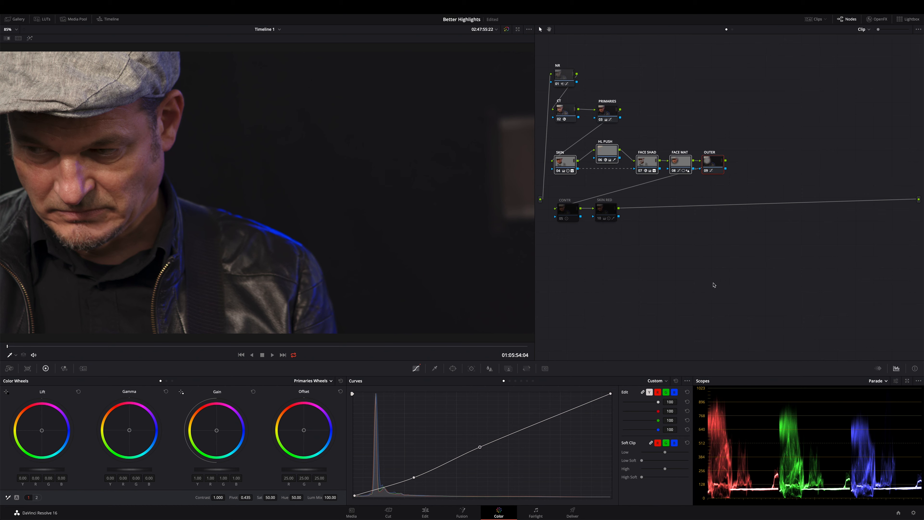
key(super+d)
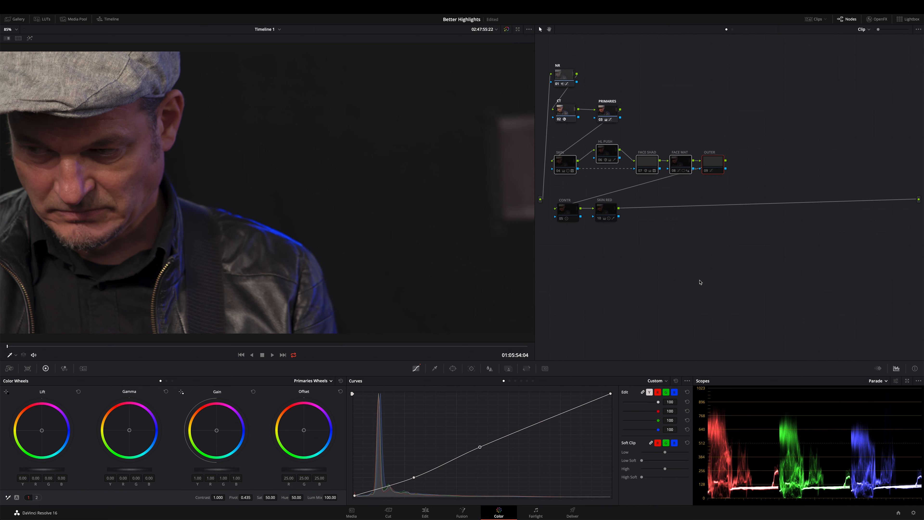
key(super+d)
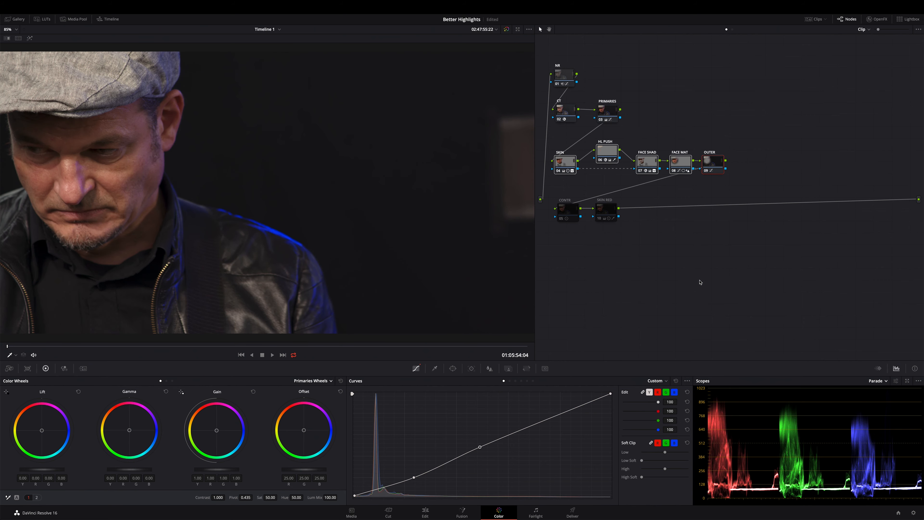
key(super+d)
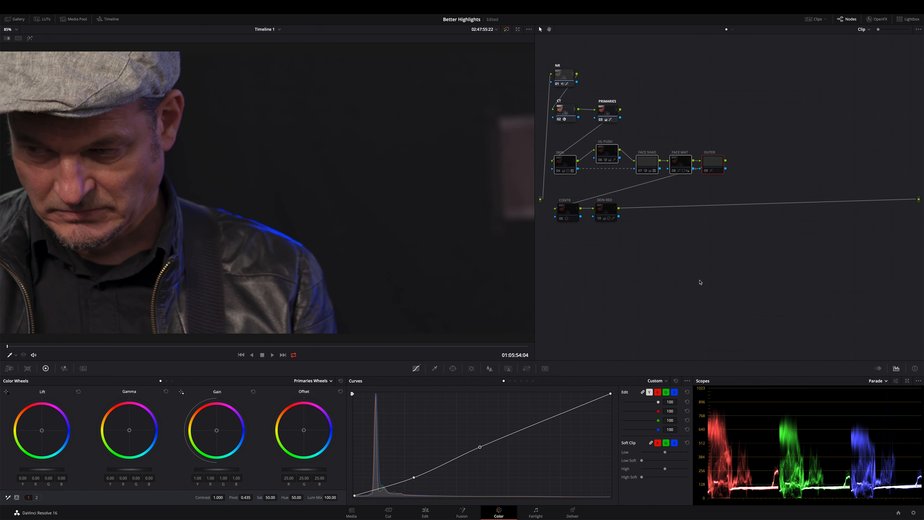
key(super+d)
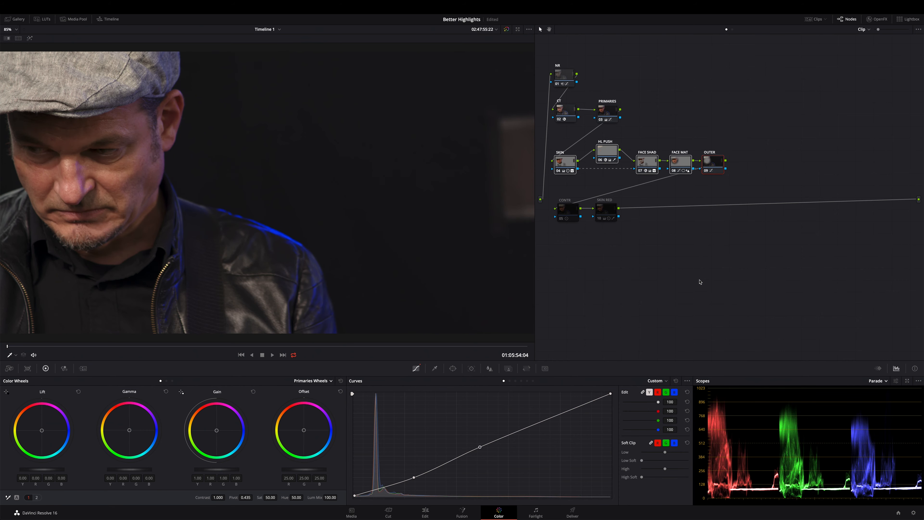
click(666, 279)
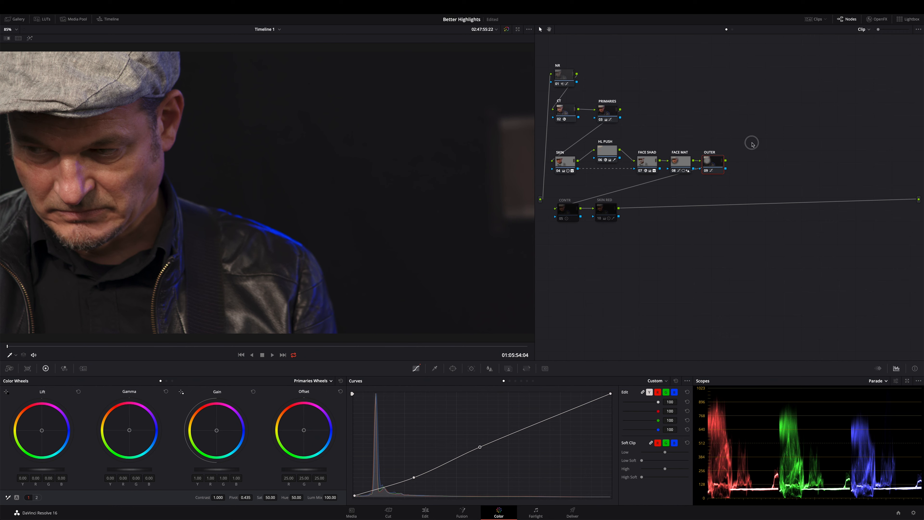
Reselect the SKIN through OUTER nodes, check the image without and with them once more, and deselect the group.
drag(753, 142, 553, 170)
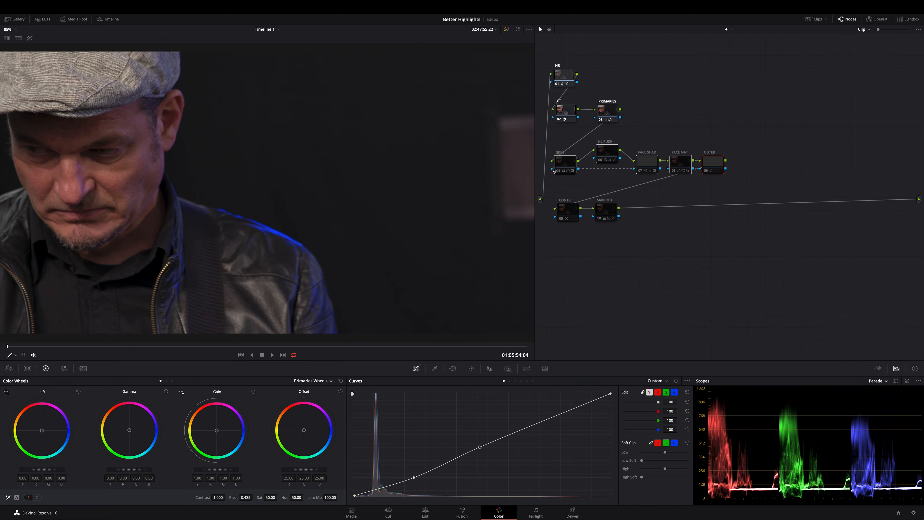
key(ctrl+d)
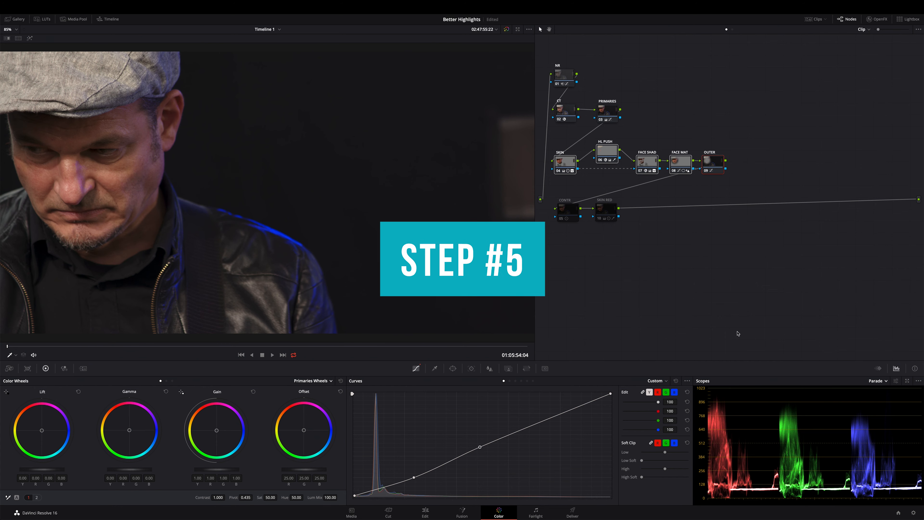
click(668, 313)
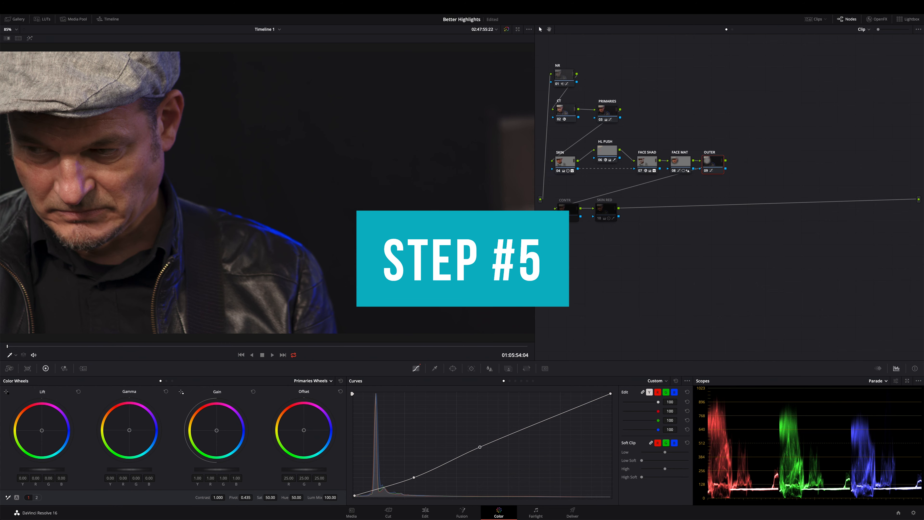
Enable the CONTR node and switch its color wheels from Primaries Wheels to Log.
click(568, 214)
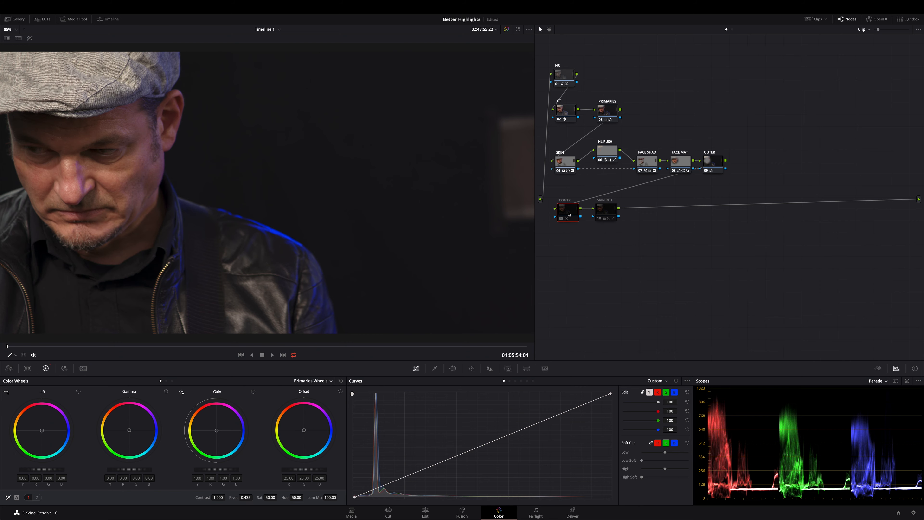
key(ctrl+d)
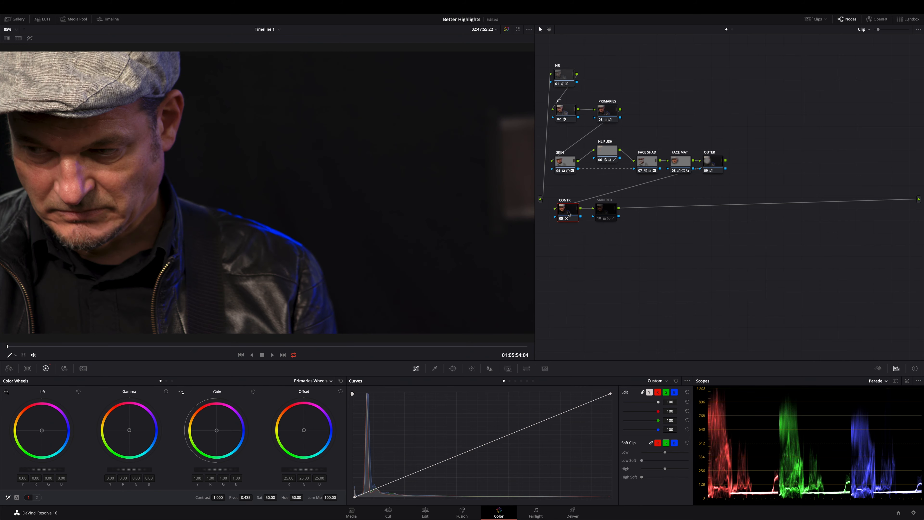
click(308, 382)
click(316, 404)
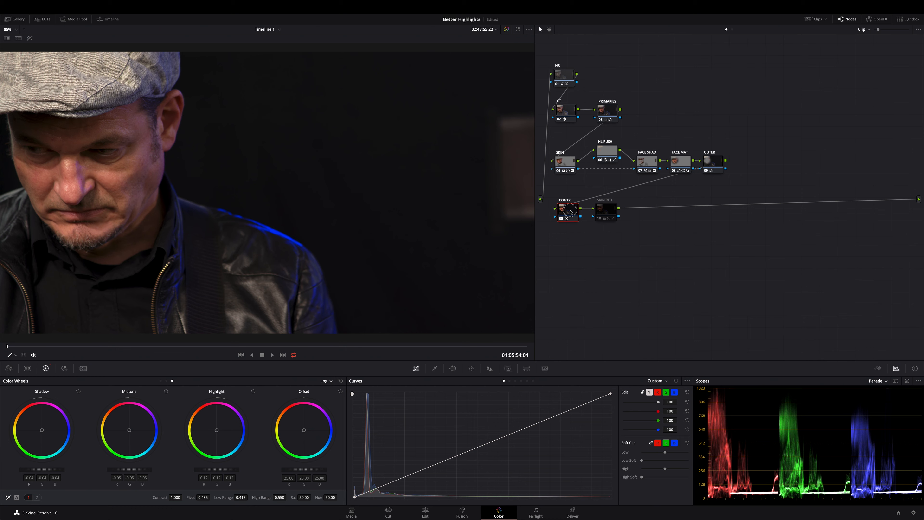
Compare the image and the parade scope with the CONTR node off and on, leaving the node enabled.
key(ctrl+d)
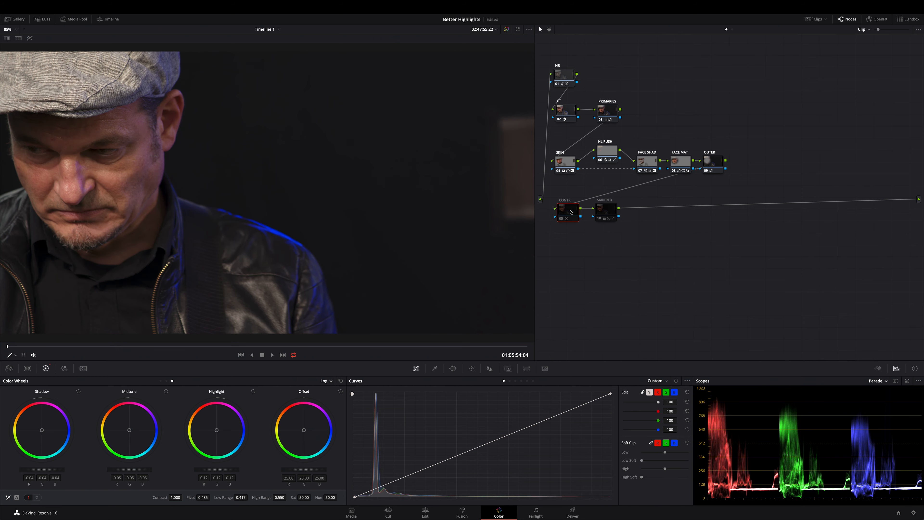
key(ctrl+d)
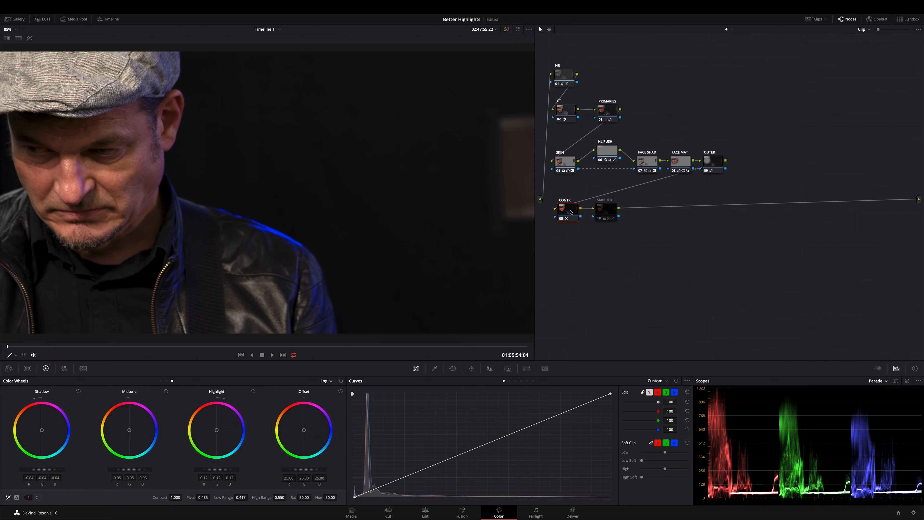
key(ctrl+d)
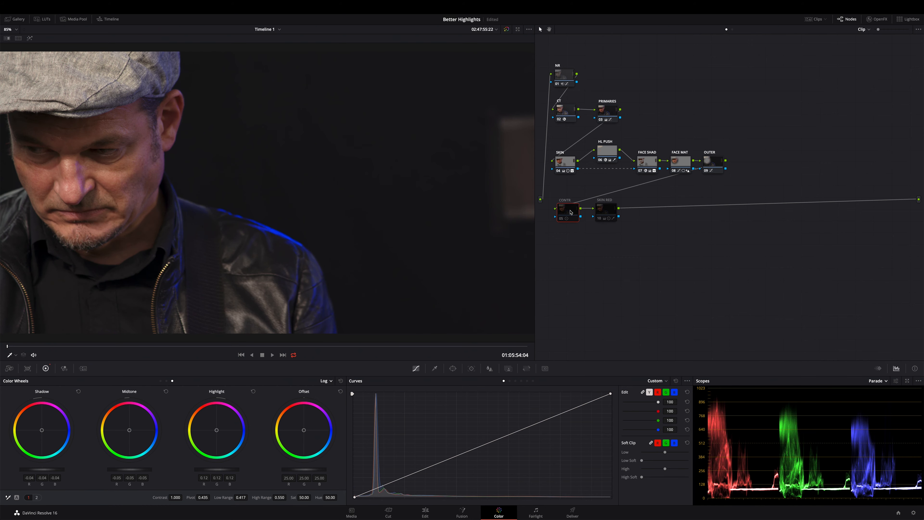
key(ctrl+d)
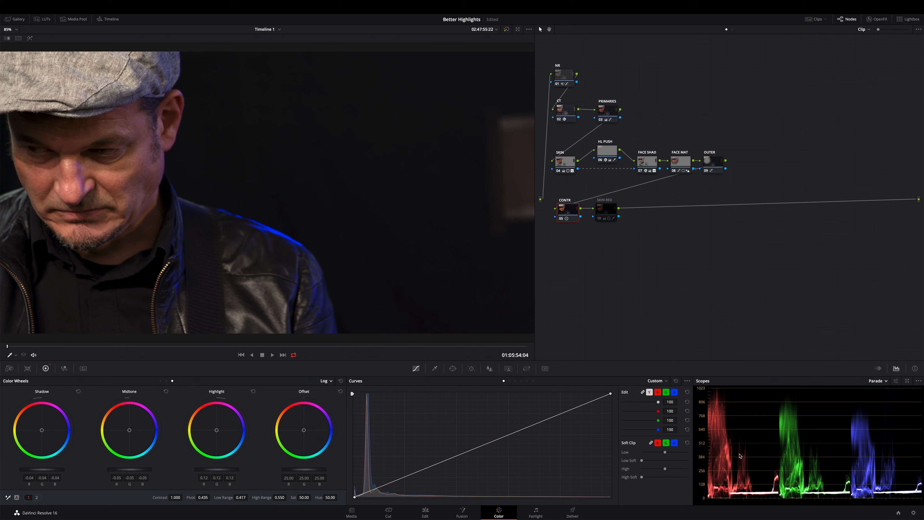
key(ctrl+d)
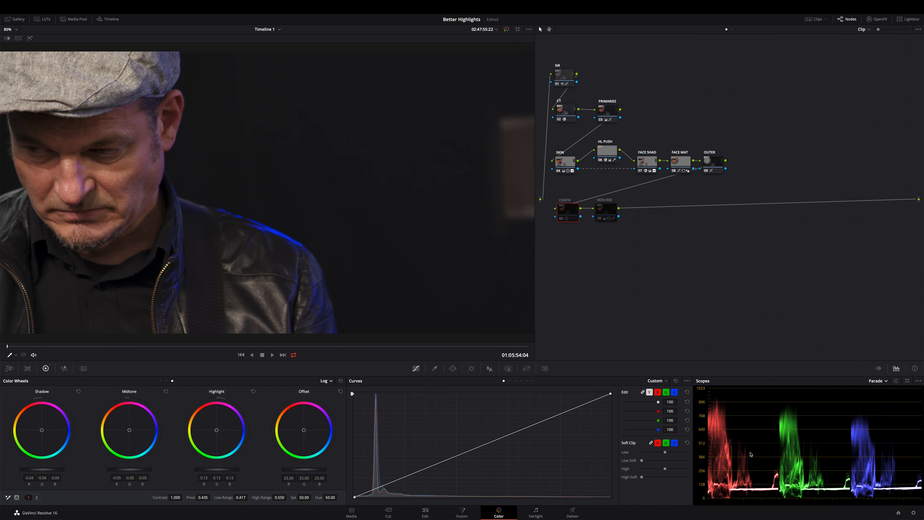
key(ctrl+d)
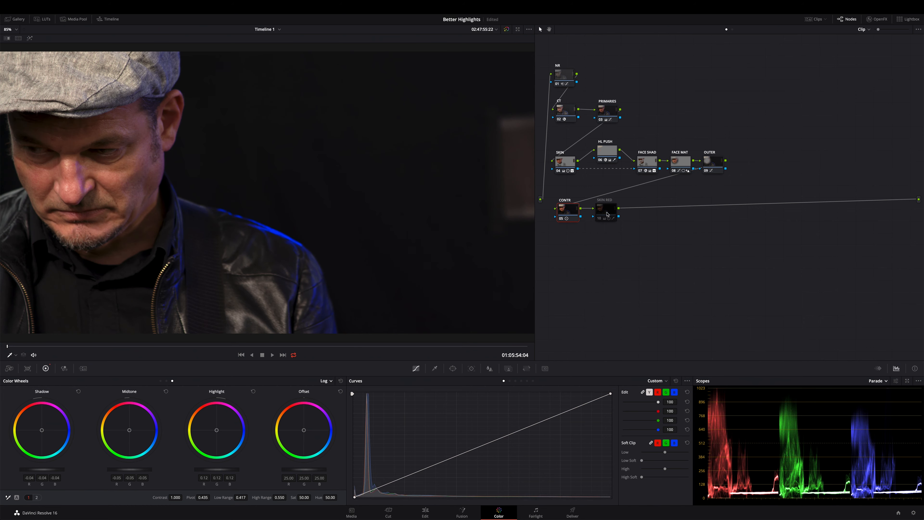
Enable the SKIN RED node, show its HSL qualifier, and preview the qualified skin area with Highlight before returning to the full image.
mouse_move(607, 213)
click(606, 211)
click(435, 369)
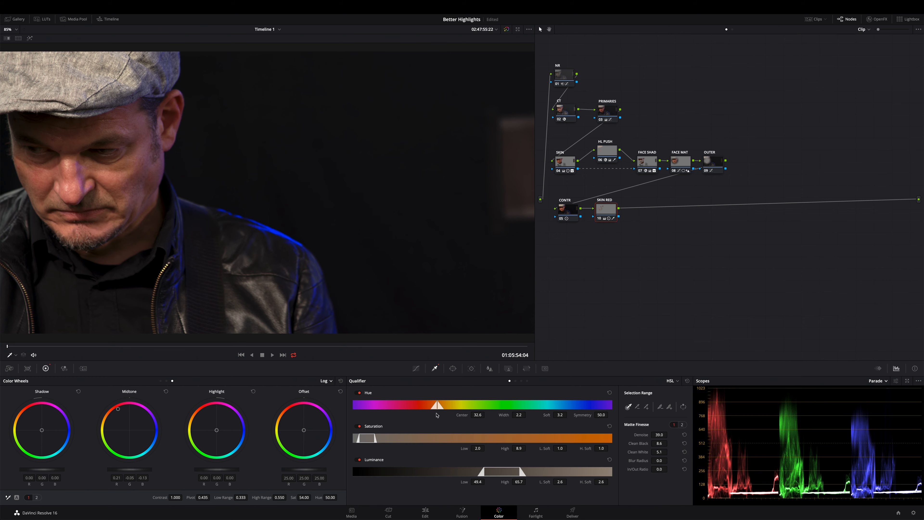
key(shift+h)
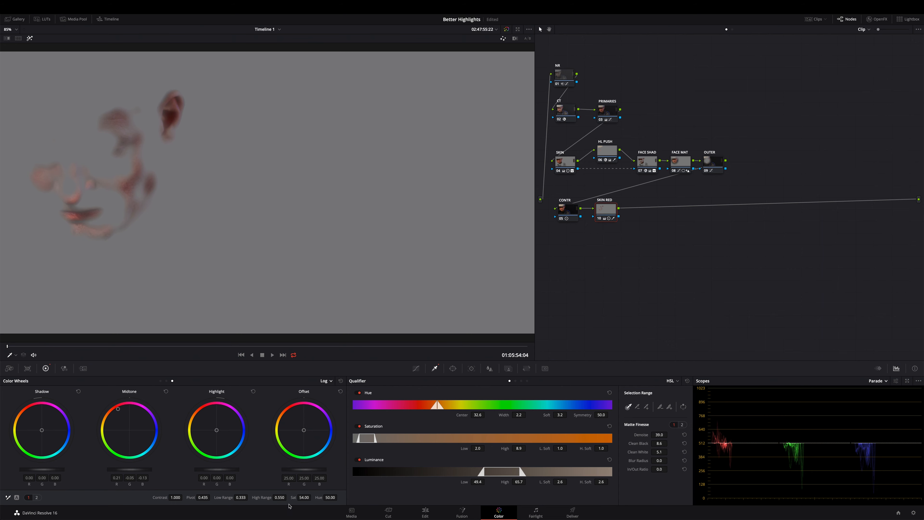
key(shift+h)
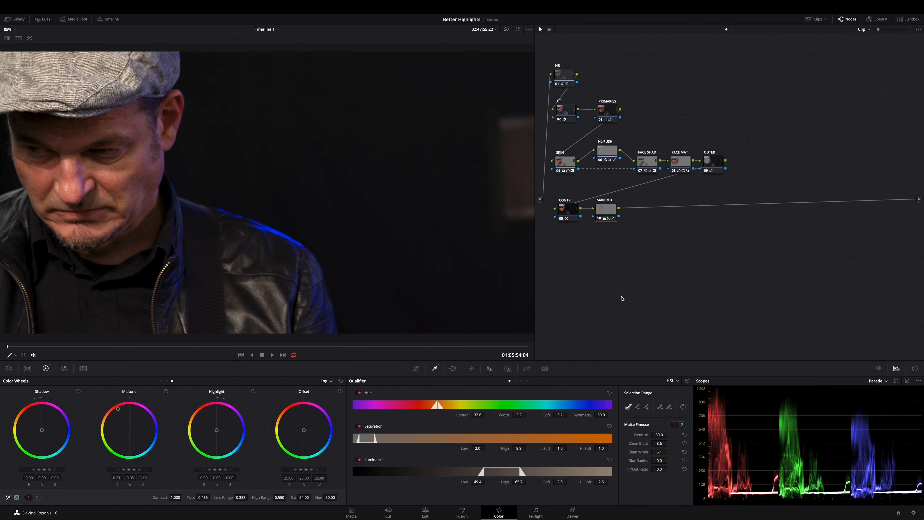
Toggle the SKIN RED node off and on repeatedly to compare the redness of the skin, leaving it enabled.
key(ctrl+d)
key(ctrl+d)
key(ctrl+d)
key(ctrl+d)
key(ctrl+d)
key(ctrl+d)
Go to the guitar frame at 01:05:56:08 and compare it with all nodes from SKIN through SKIN RED off and on.
drag(304, 346, 527, 349)
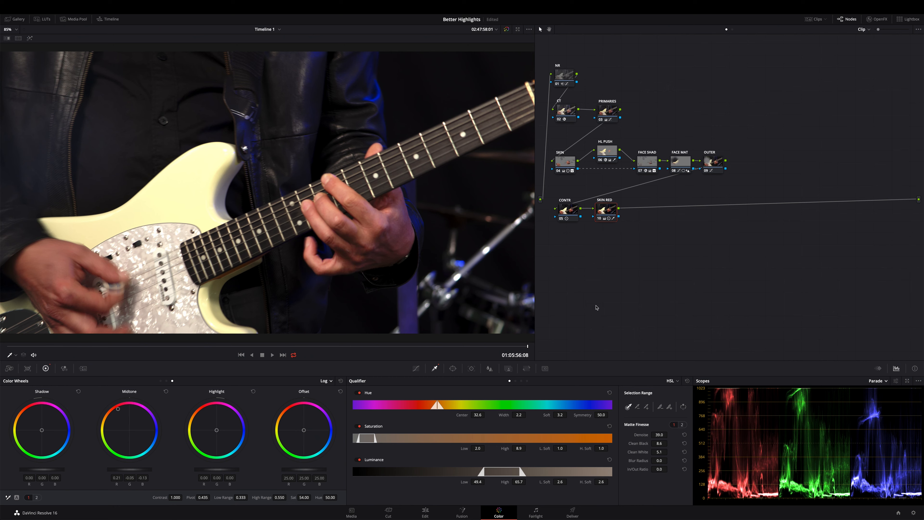
drag(777, 271, 563, 149)
key(super+d)
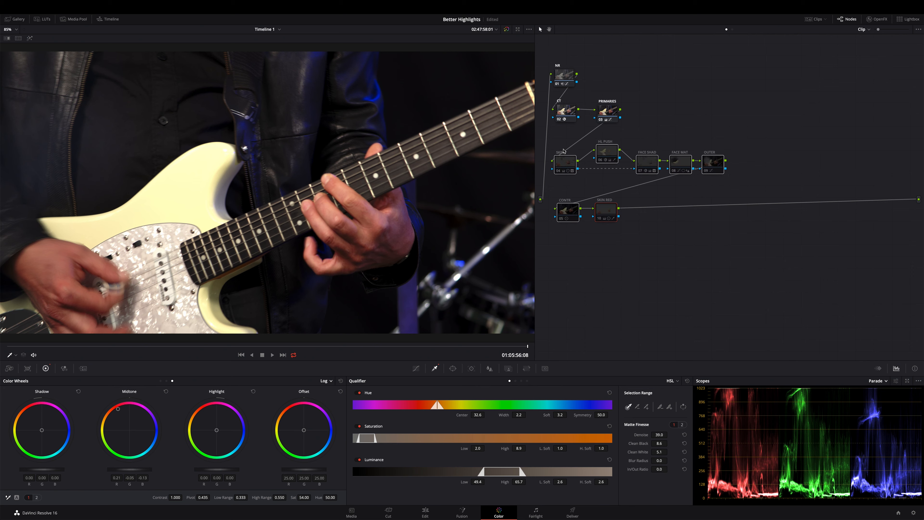
key(super+d)
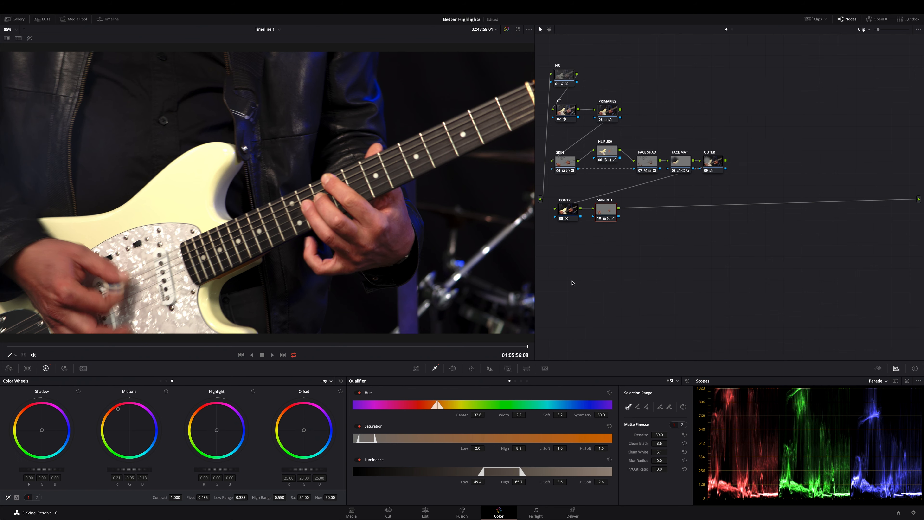
Check the grade on several frames between the clip's start and 01:05:55:01, then return to the first frame at 01:05:54:04.
click(8, 347)
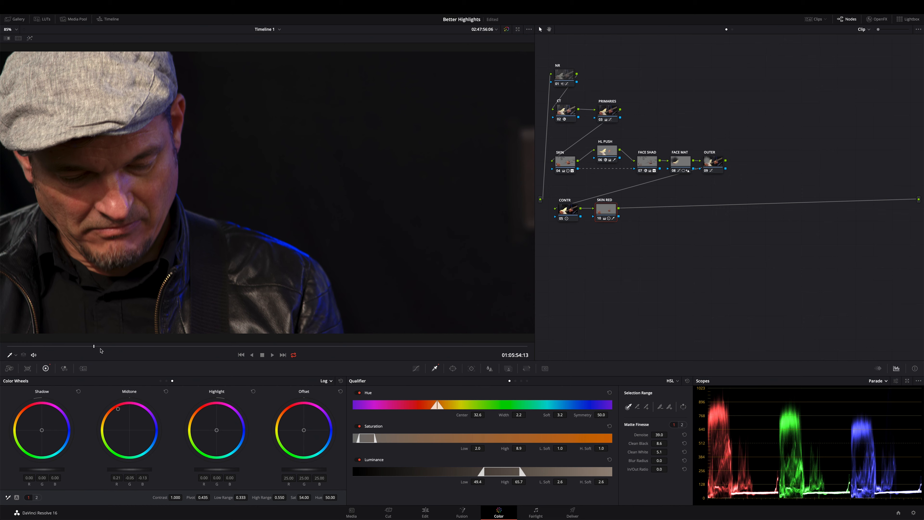
click(112, 346)
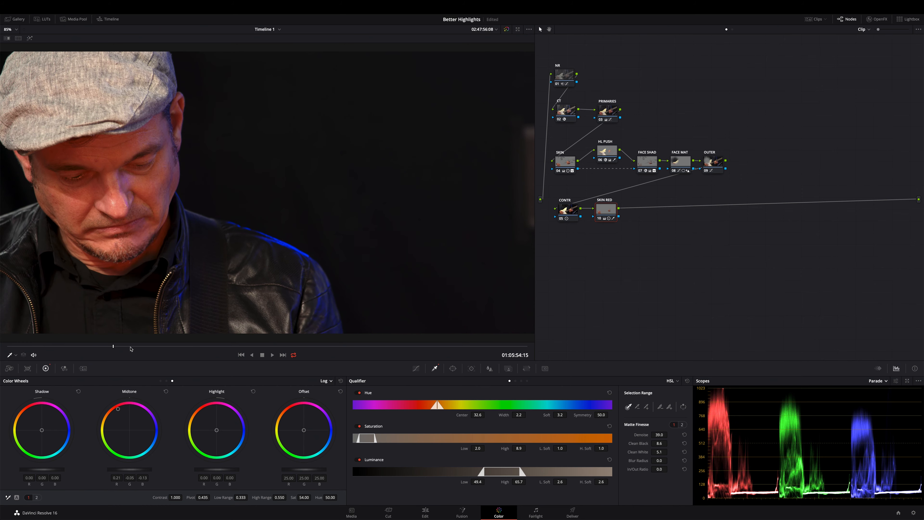
click(131, 348)
click(152, 347)
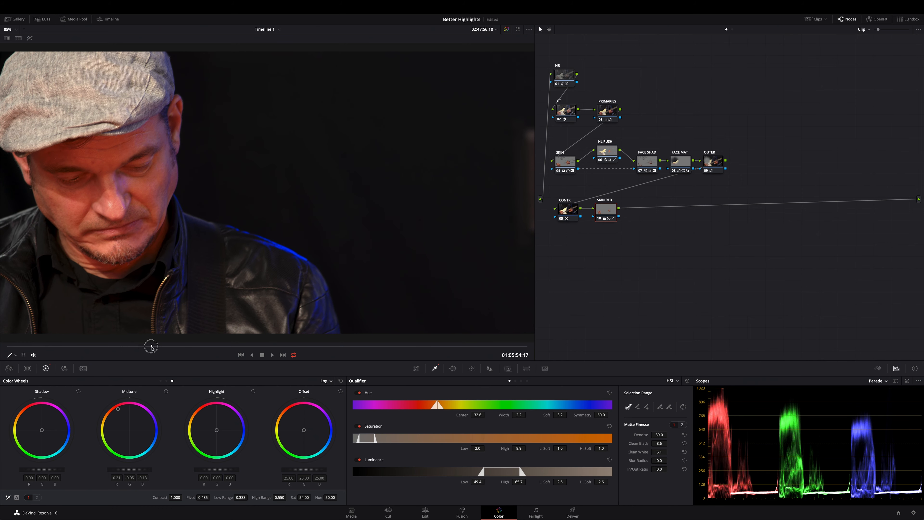
click(171, 347)
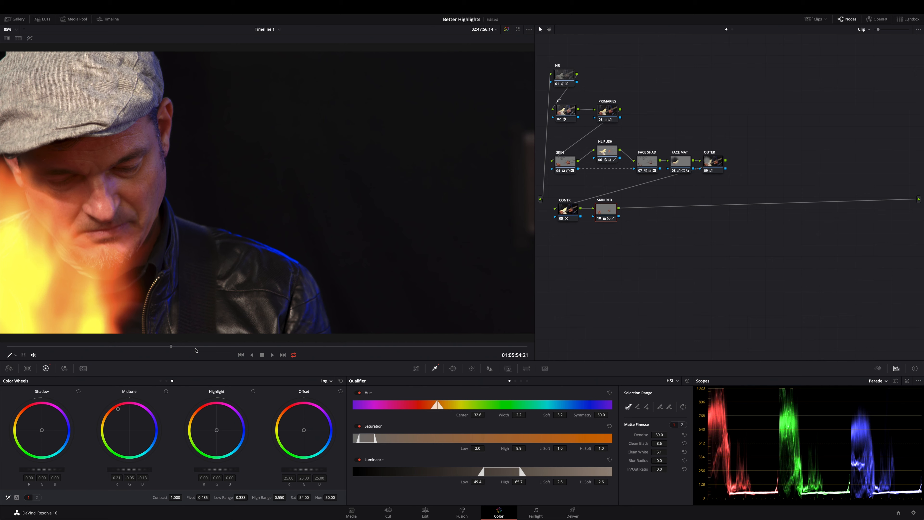
click(199, 347)
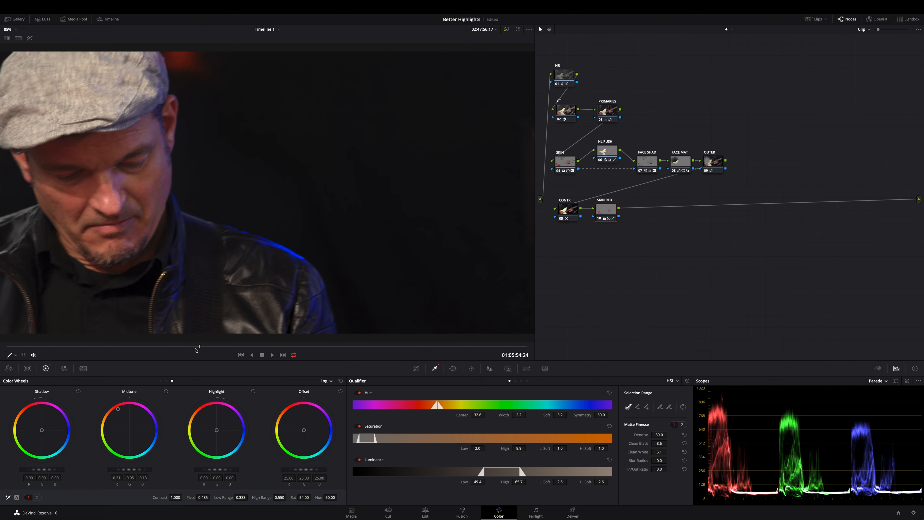
click(220, 347)
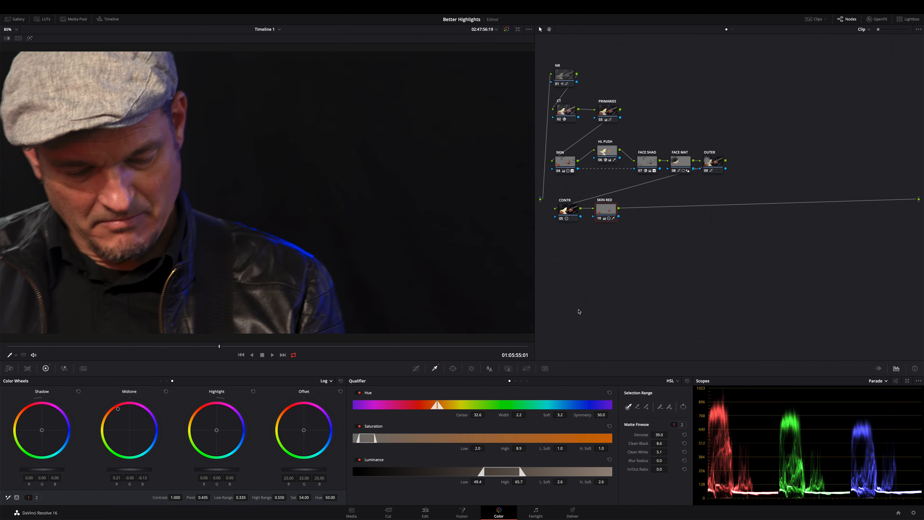
click(8, 347)
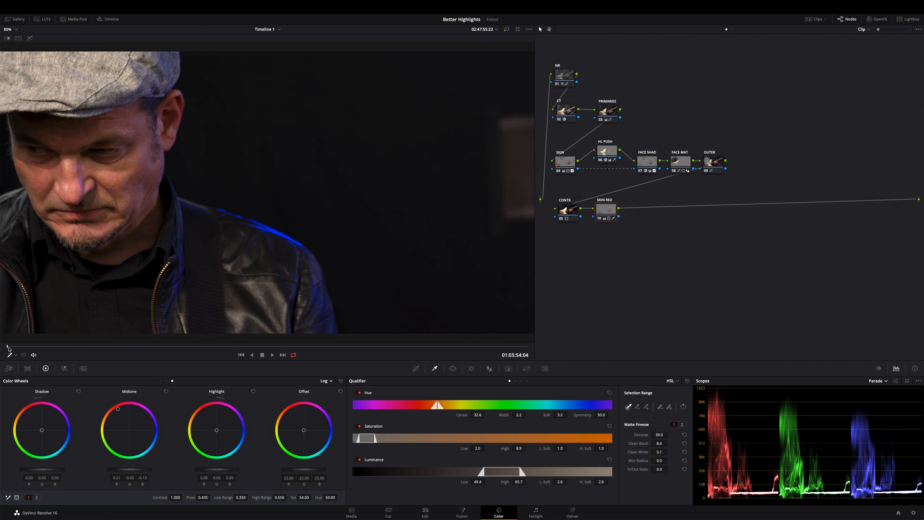